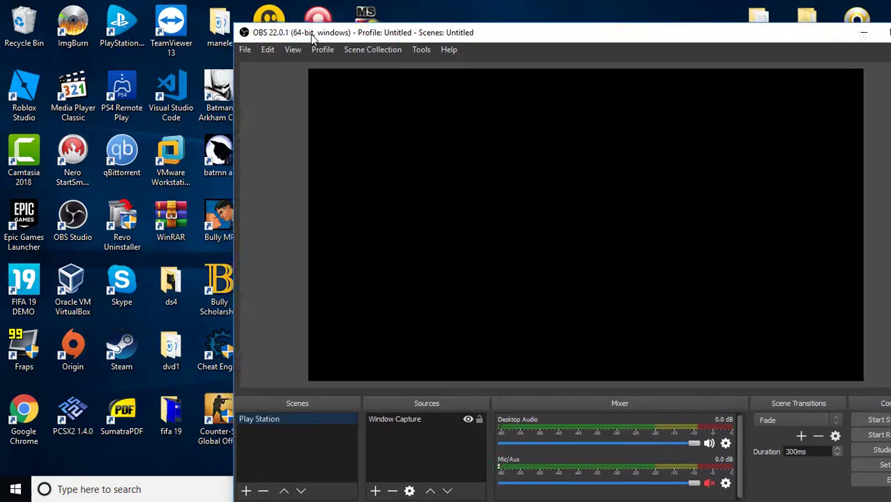
Delete the existing Window Capture source from the Play Station scene.
{"action": "left_click_drag", "start_coordinate": [199, 5], "coordinate": [213, 10]}
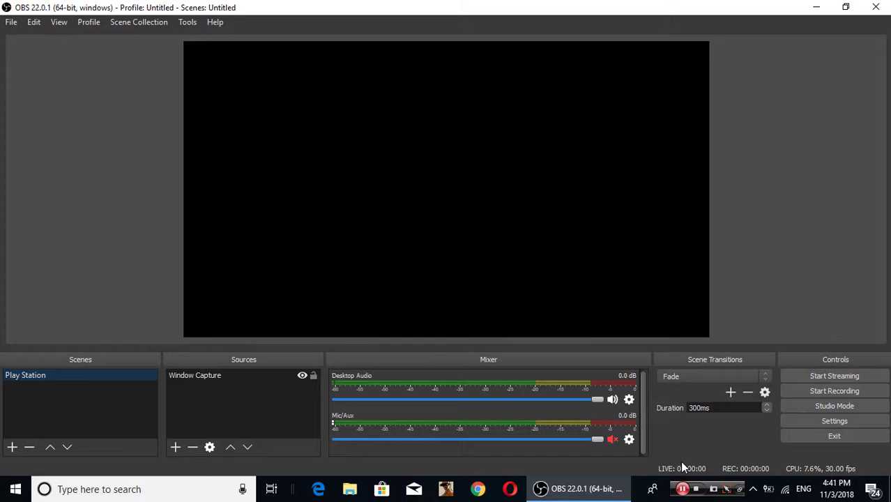
{"action": "left_click", "coordinate": [202, 379]}
{"action": "key", "text": "Delete"}
{"action": "left_click", "coordinate": [508, 261]}
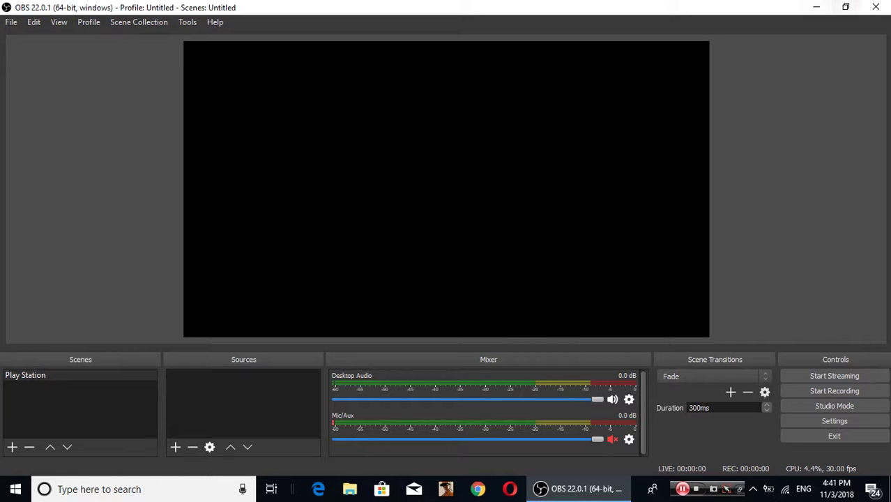
Minimize OBS and launch PS4 Remote Play from the desktop.
{"action": "left_click", "coordinate": [815, 8]}
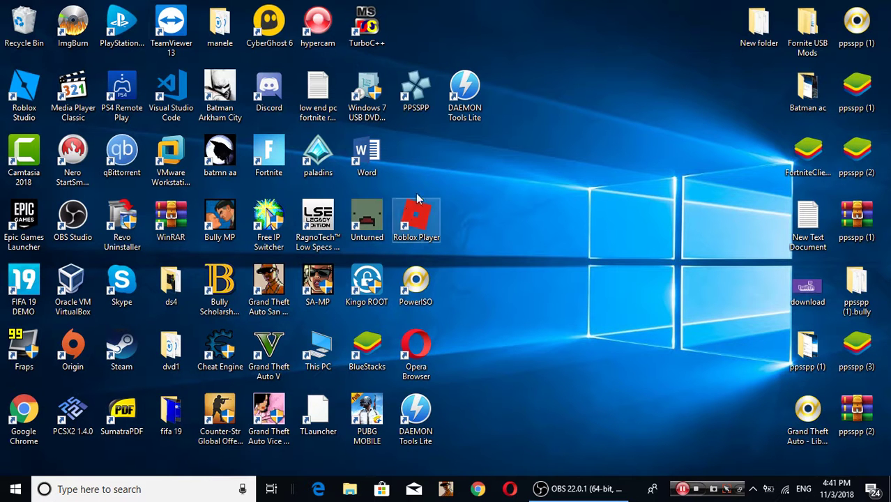
{"action": "left_click", "coordinate": [116, 98]}
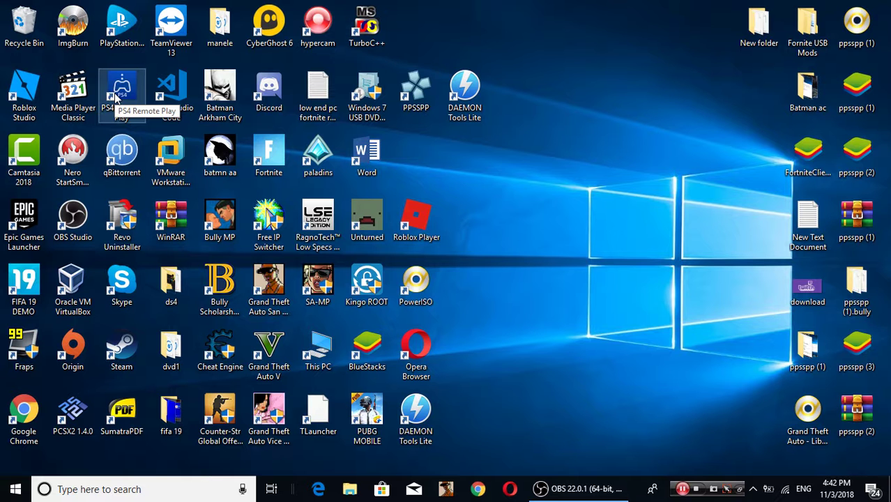
{"action": "left_click", "coordinate": [724, 78]}
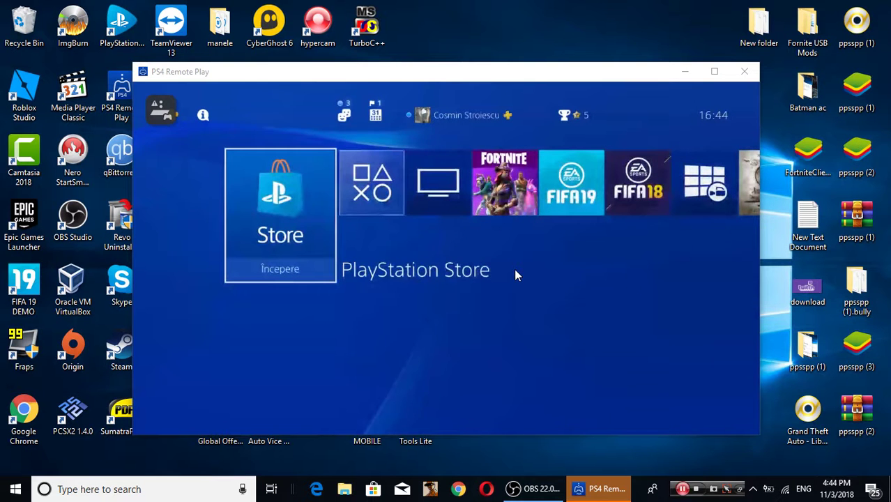
Switch back to OBS and add a new Window Capture source to the Play Station scene.
{"action": "left_click", "coordinate": [540, 491]}
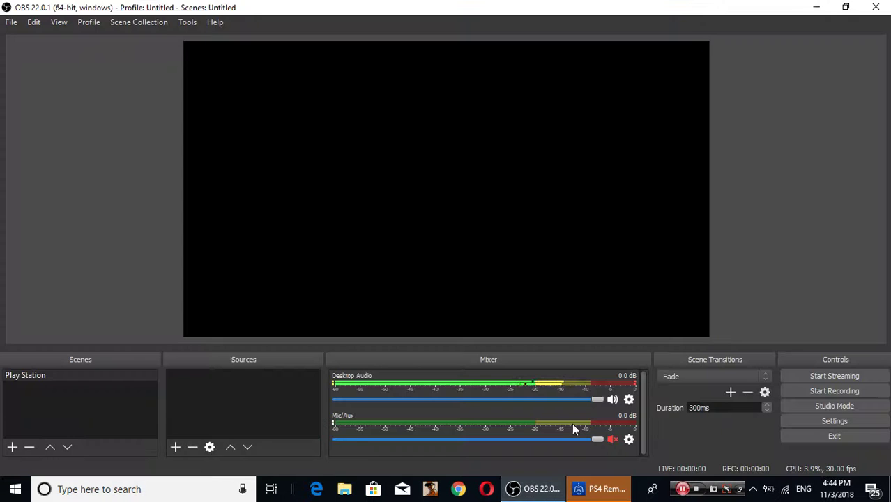
{"action": "right_click", "coordinate": [234, 409]}
{"action": "mouse_move", "coordinate": [277, 312]}
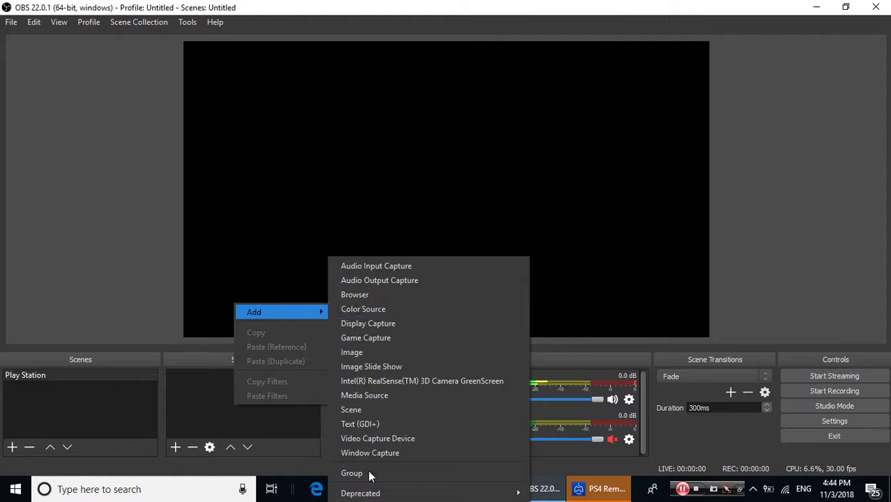
{"action": "left_click", "coordinate": [363, 452]}
{"action": "left_click", "coordinate": [484, 334]}
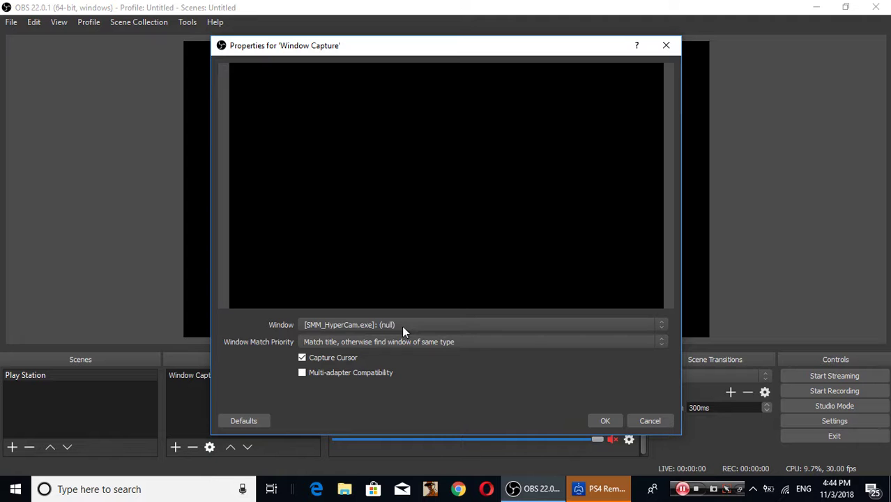
Set the captured window to [RemotePlay.exe]: PS4 Remote Play and enable Multi-adapter Compatibility.
{"action": "left_click", "coordinate": [402, 326]}
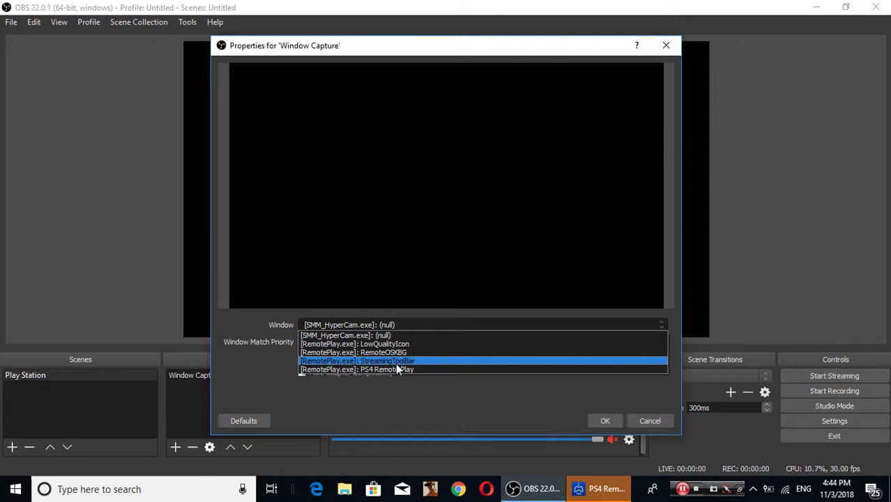
{"action": "left_click", "coordinate": [417, 369]}
{"action": "left_click", "coordinate": [426, 325]}
{"action": "left_click", "coordinate": [390, 370]}
{"action": "left_click", "coordinate": [375, 372]}
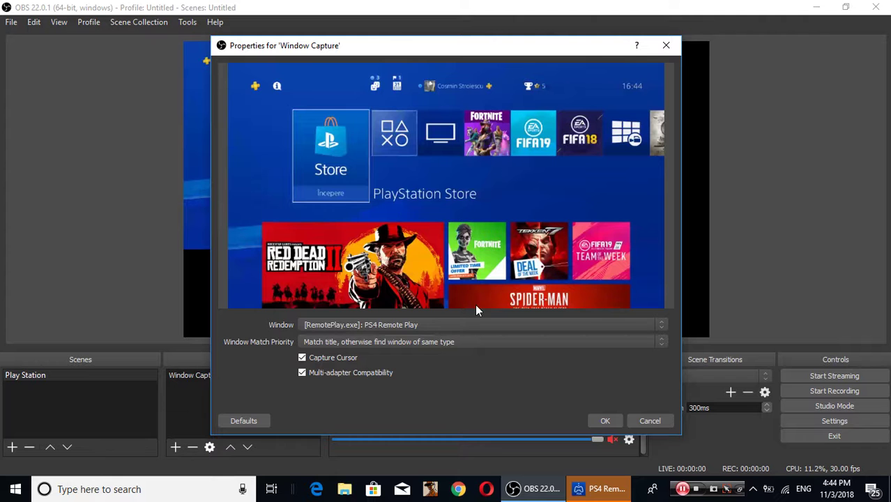
Try StreamingToolBar and the other listed windows as the capture target, and reselect PS4 Remote Play.
{"action": "left_click", "coordinate": [402, 327]}
{"action": "left_click", "coordinate": [392, 357]}
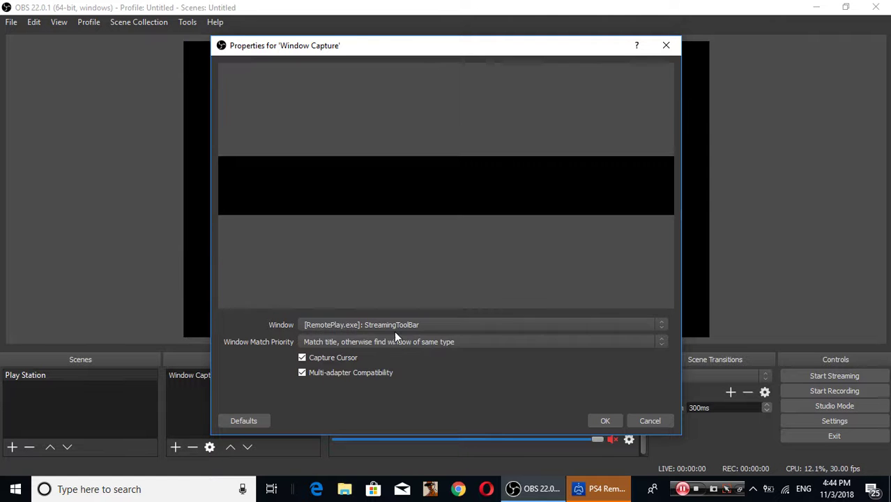
{"action": "left_click", "coordinate": [396, 326]}
{"action": "left_click", "coordinate": [402, 334]}
{"action": "left_click", "coordinate": [403, 329]}
{"action": "left_click", "coordinate": [394, 354]}
{"action": "left_click", "coordinate": [408, 323]}
{"action": "left_click", "coordinate": [393, 341]}
{"action": "left_click", "coordinate": [404, 322]}
{"action": "left_click", "coordinate": [395, 368]}
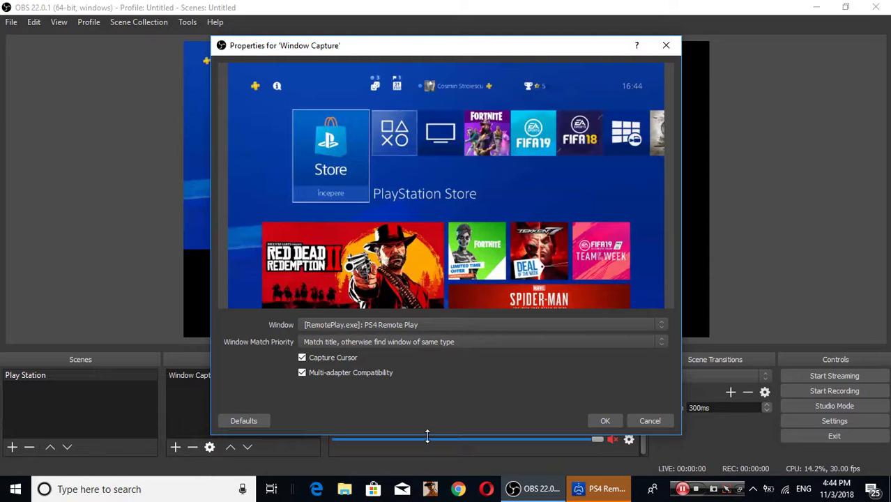
Accept the Window Capture properties and scale the capture down in the preview.
{"action": "left_click", "coordinate": [604, 420]}
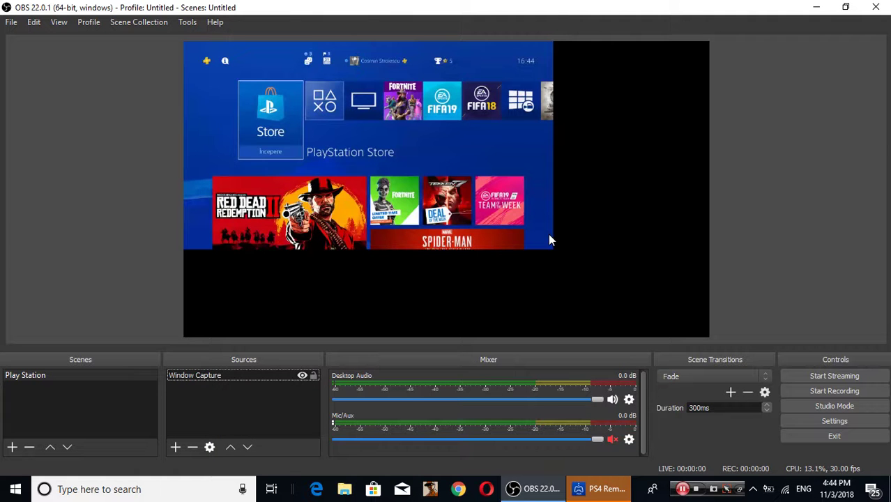
{"action": "left_click_drag", "start_coordinate": [551, 252], "coordinate": [523, 212]}
Move the PS4 Remote Play window aside and start the connection to the console again.
{"action": "left_click", "coordinate": [558, 299]}
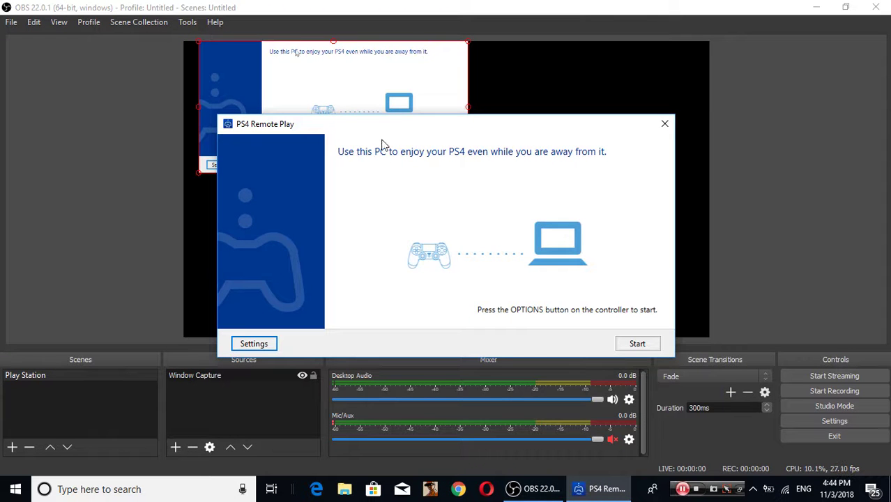
{"action": "left_click_drag", "start_coordinate": [381, 130], "coordinate": [477, 171]}
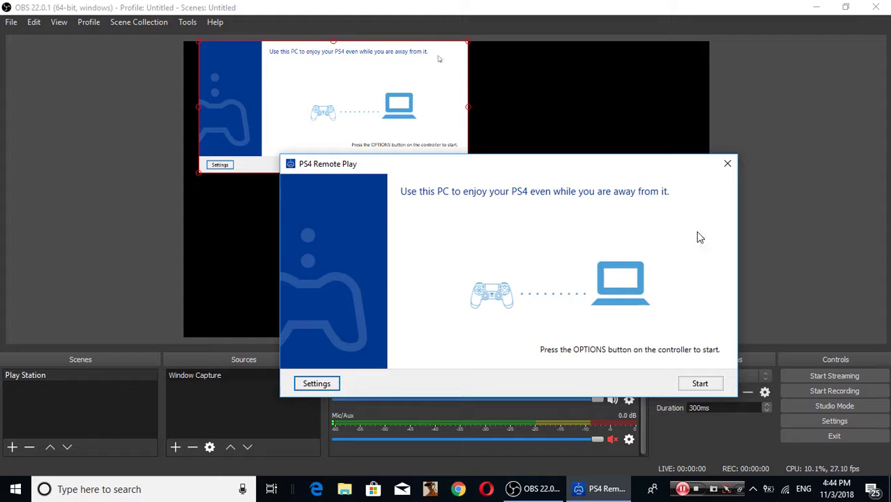
{"action": "left_click", "coordinate": [704, 385]}
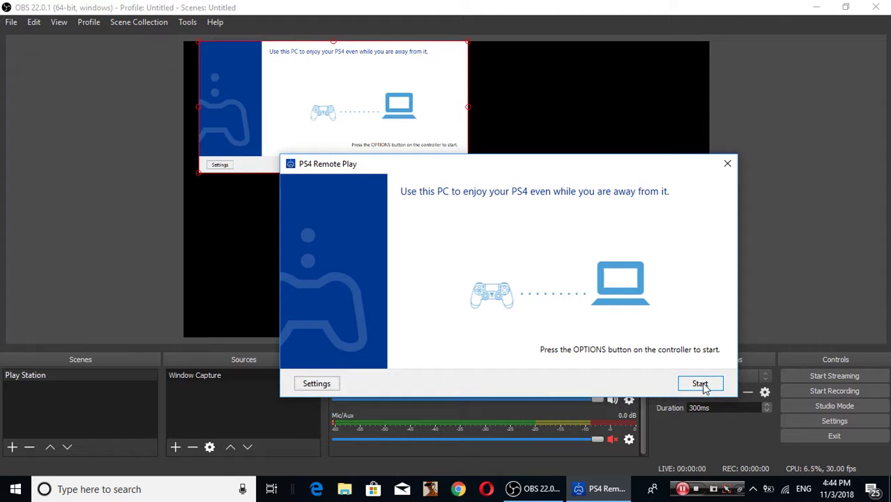
Enlarge the window capture in the OBS preview and move it towards the middle of the canvas.
{"action": "left_click", "coordinate": [85, 195]}
{"action": "left_click_drag", "start_coordinate": [498, 232], "coordinate": [699, 335]}
{"action": "left_click_drag", "start_coordinate": [614, 245], "coordinate": [566, 250]}
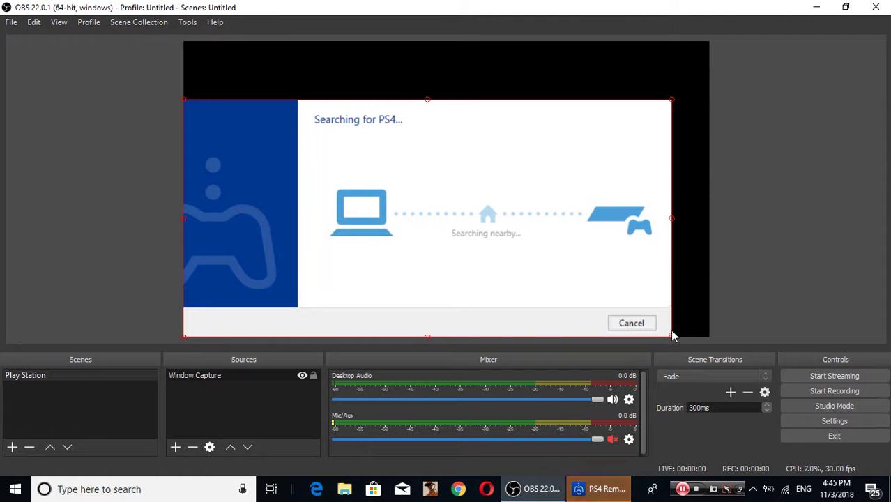
{"action": "mouse_move", "coordinate": [673, 335]}
{"action": "left_mouse_down"}
{"action": "mouse_move", "coordinate": [696, 337]}
{"action": "mouse_move", "coordinate": [681, 335]}
{"action": "left_mouse_up"}
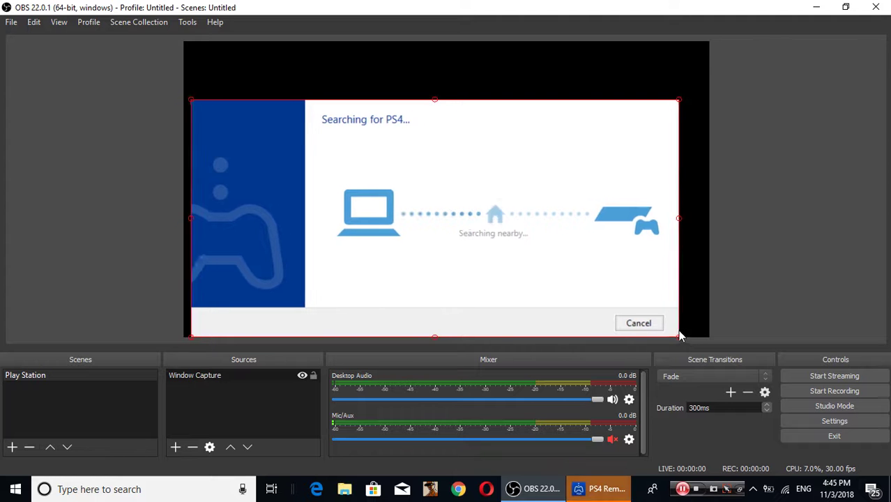
{"action": "left_click_drag", "start_coordinate": [633, 166], "coordinate": [646, 151]}
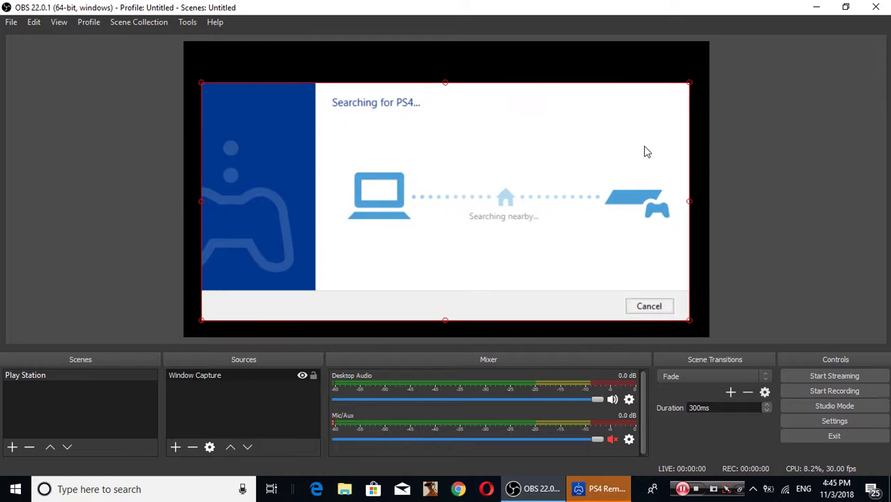
Check the Remote Play window, reselect PS4 Remote Play in the Window Capture properties, and toggle Multi-adapter Compatibility off and back on.
{"action": "left_click", "coordinate": [582, 488]}
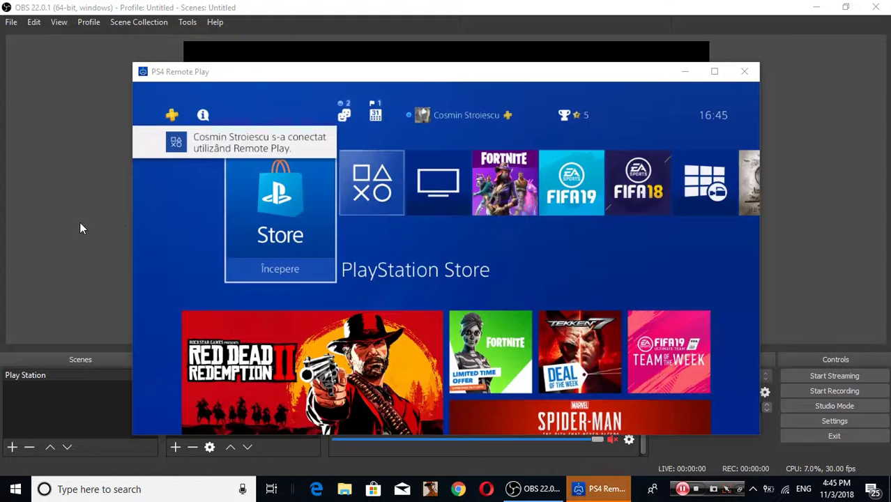
{"action": "left_click", "coordinate": [79, 228]}
{"action": "left_click", "coordinate": [225, 377]}
{"action": "right_click", "coordinate": [225, 375]}
{"action": "left_click", "coordinate": [209, 447]}
{"action": "left_click", "coordinate": [356, 329]}
{"action": "left_click", "coordinate": [373, 364]}
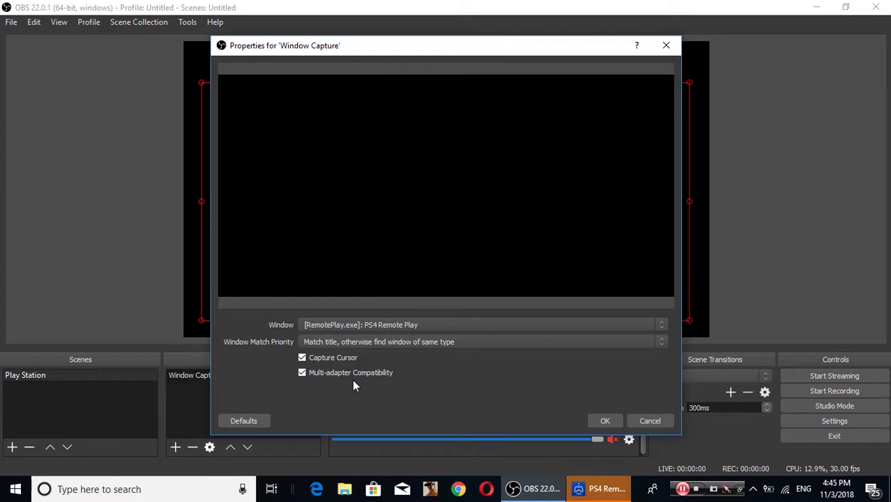
{"action": "left_click", "coordinate": [354, 373]}
{"action": "left_click", "coordinate": [353, 373]}
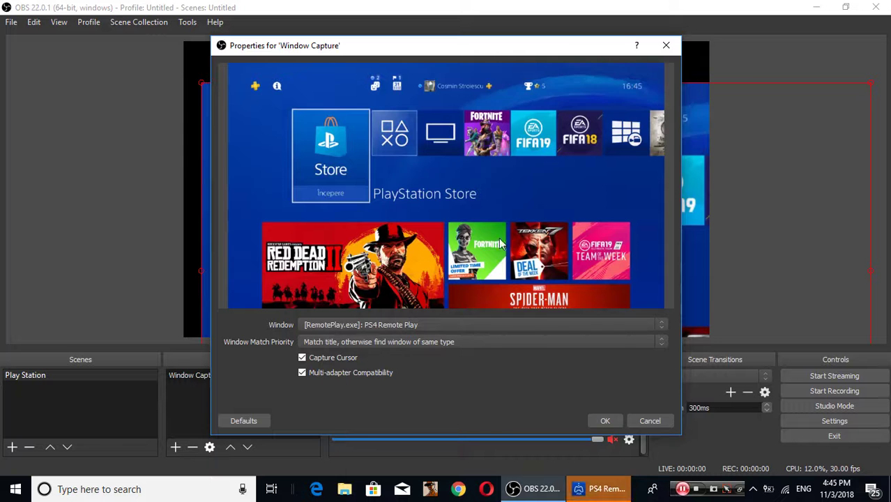
Align the capture with the canvas corner and scale it to fill the whole preview canvas.
{"action": "left_click_drag", "start_coordinate": [617, 276], "coordinate": [578, 229]}
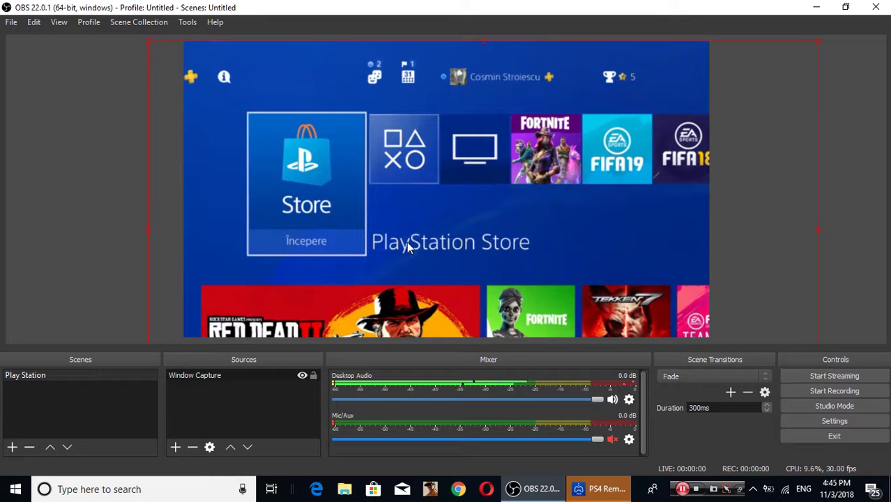
{"action": "left_click_drag", "start_coordinate": [264, 230], "coordinate": [307, 252]}
{"action": "left_click_drag", "start_coordinate": [194, 63], "coordinate": [377, 169]}
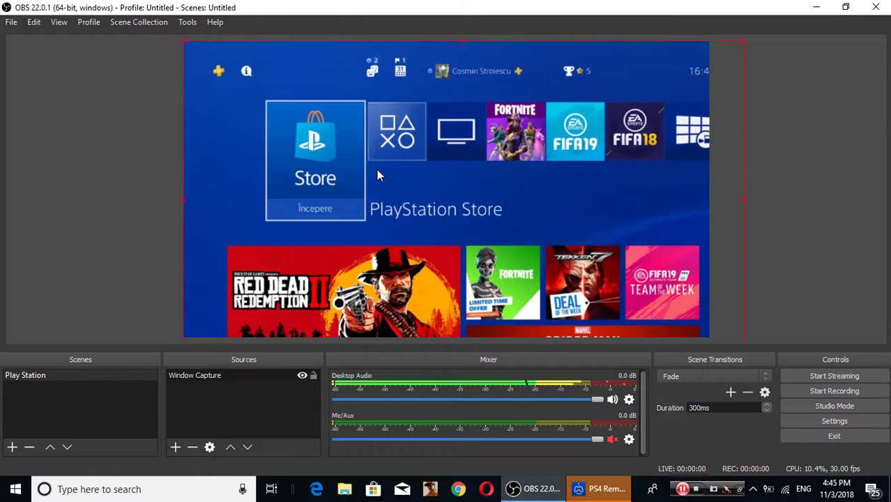
{"action": "left_click_drag", "start_coordinate": [741, 41], "coordinate": [639, 76]}
{"action": "left_click_drag", "start_coordinate": [583, 180], "coordinate": [582, 152]}
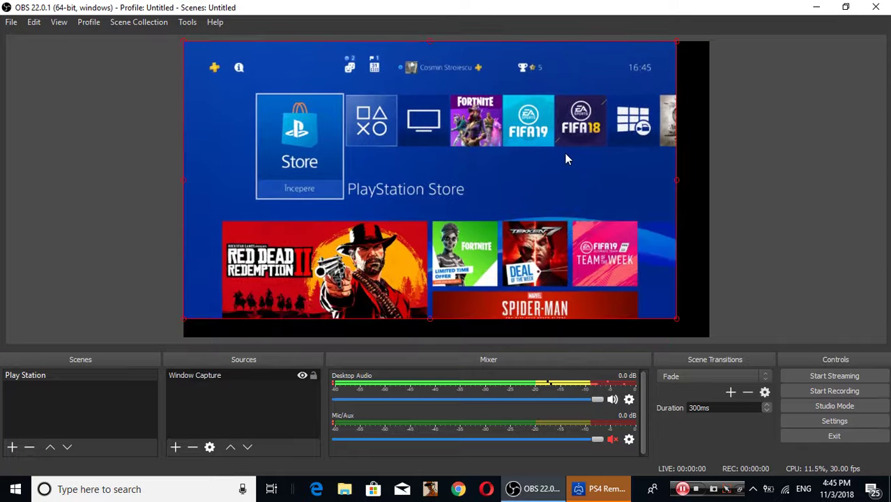
{"action": "left_click_drag", "start_coordinate": [675, 319], "coordinate": [710, 337]}
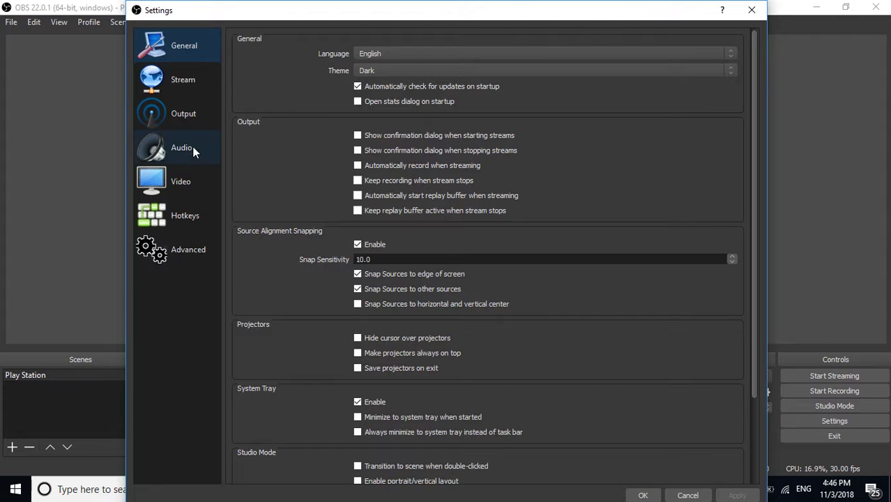
Set the common FPS value to 60 in the video settings and review the audio and output settings.
{"action": "left_click", "coordinate": [183, 182]}
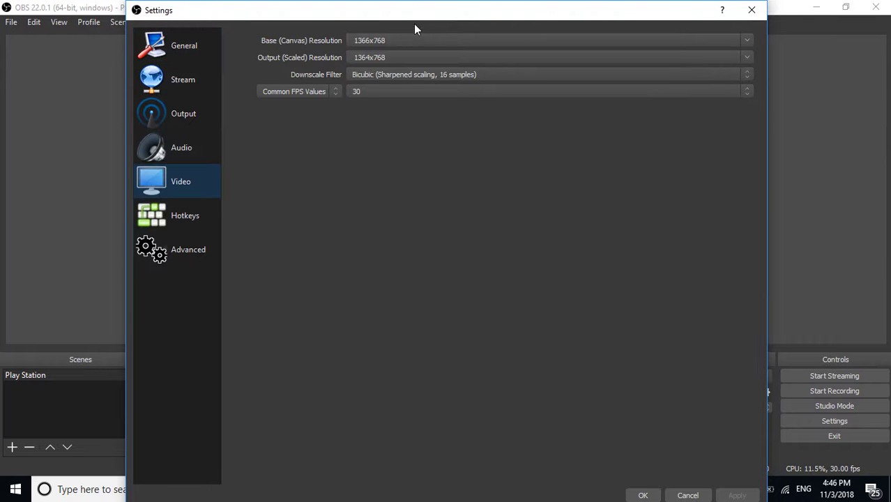
{"action": "left_click", "coordinate": [473, 94]}
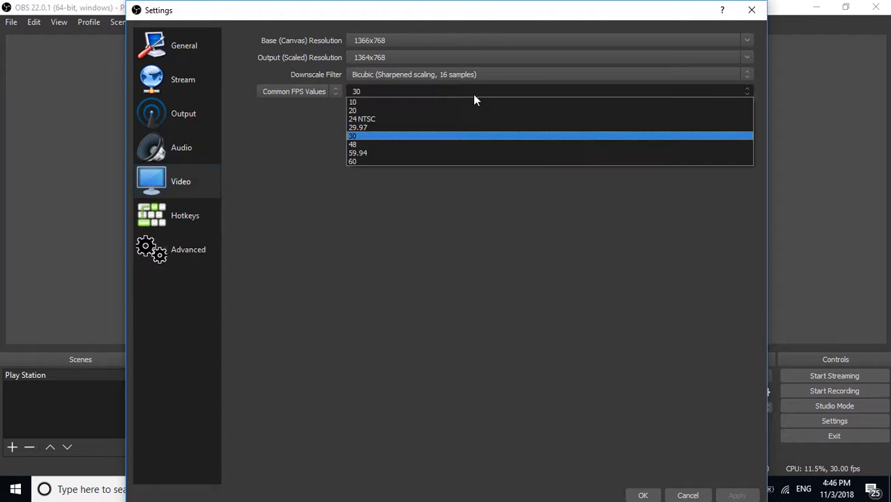
{"action": "left_click", "coordinate": [376, 161]}
{"action": "left_click", "coordinate": [181, 148]}
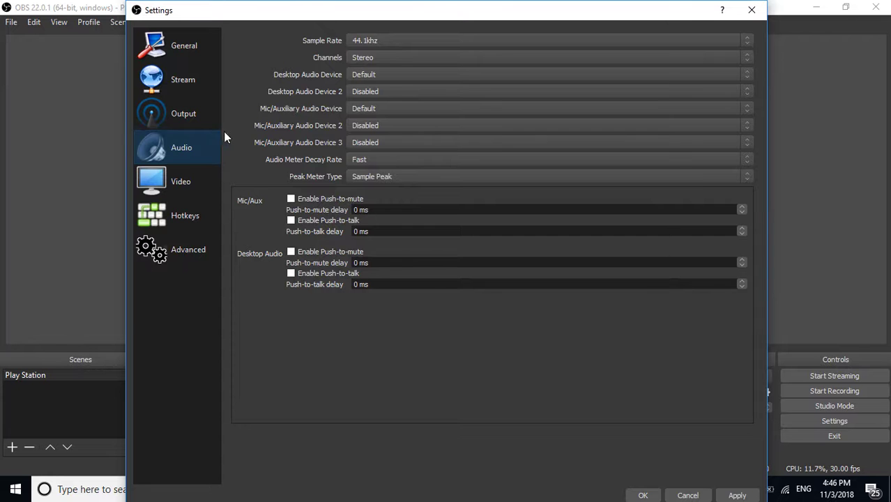
{"action": "left_click", "coordinate": [182, 124]}
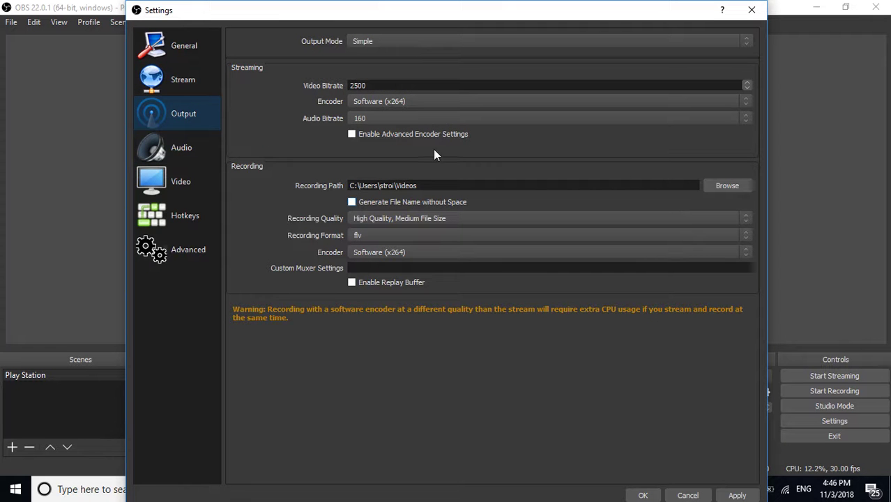
Set streaming to Streaming Services with YouTube / YouTube Gaming and the Primary YouTube ingest server, and apply and close the settings.
{"action": "left_click", "coordinate": [186, 80]}
{"action": "left_click", "coordinate": [394, 76]}
{"action": "left_click", "coordinate": [388, 76]}
{"action": "left_click", "coordinate": [387, 76]}
{"action": "left_click", "coordinate": [390, 95]}
{"action": "left_click", "coordinate": [433, 110]}
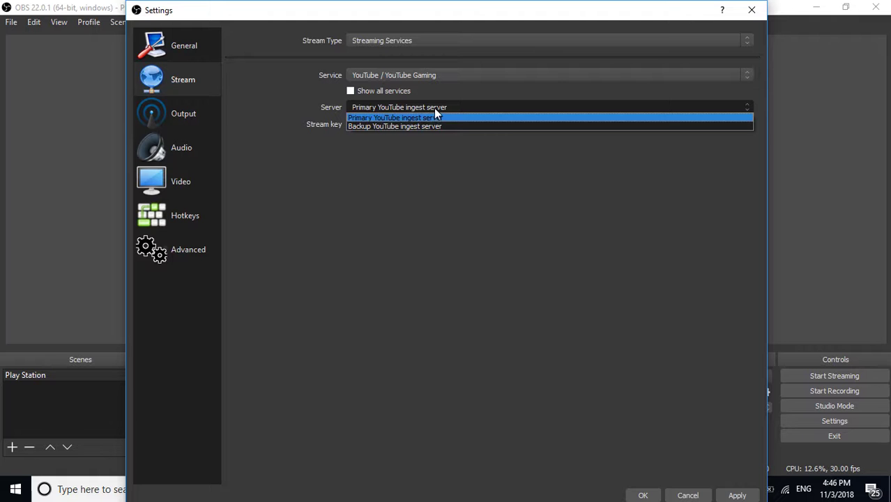
{"action": "left_click", "coordinate": [434, 111]}
{"action": "left_click", "coordinate": [537, 37]}
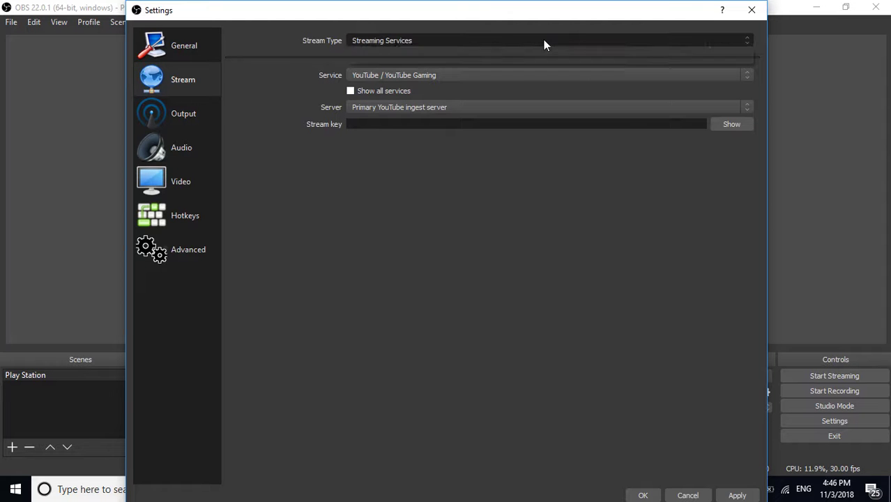
{"action": "left_click", "coordinate": [544, 41]}
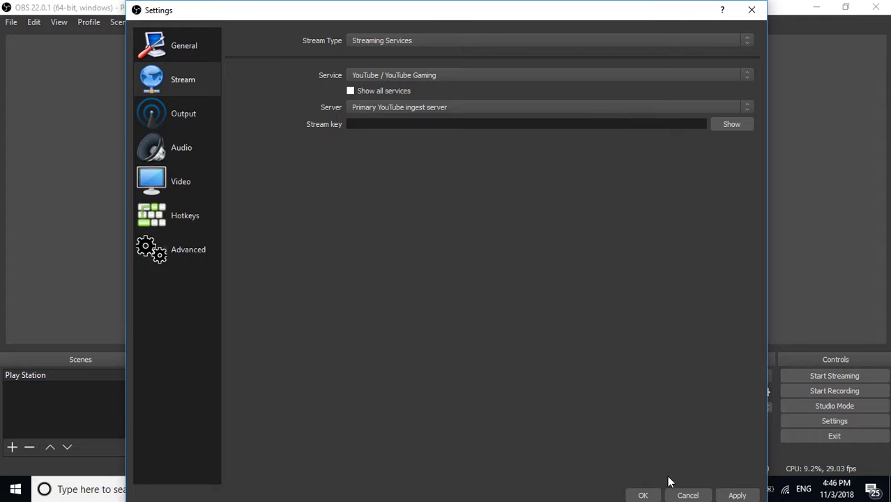
{"action": "left_click", "coordinate": [732, 495]}
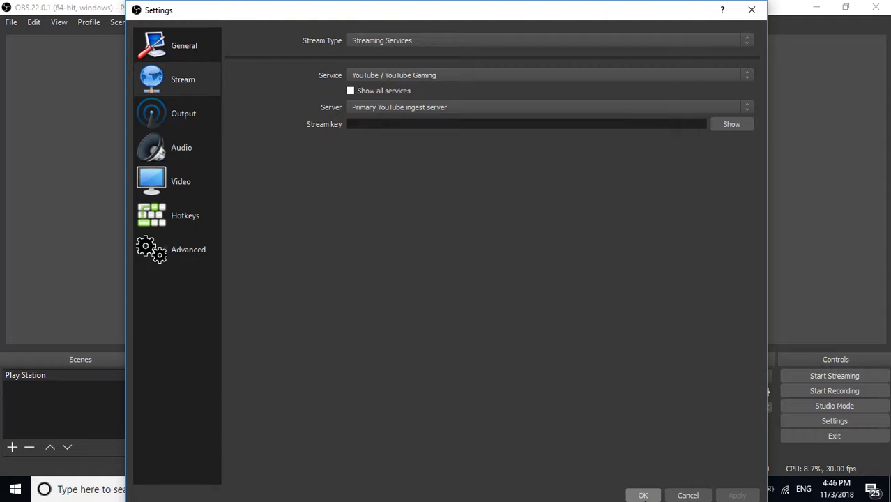
{"action": "left_click", "coordinate": [643, 496]}
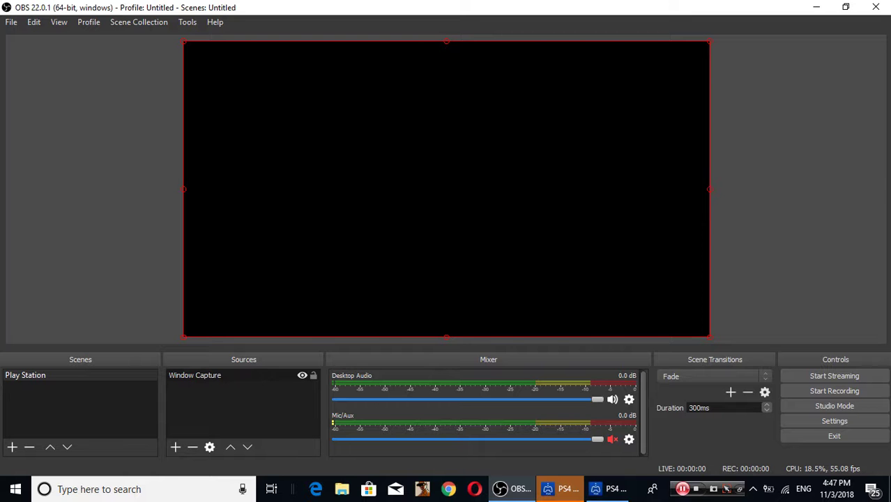
Switch to PS4 Remote Play, dismiss its lost-connection message, and close the program.
{"action": "left_click", "coordinate": [562, 490]}
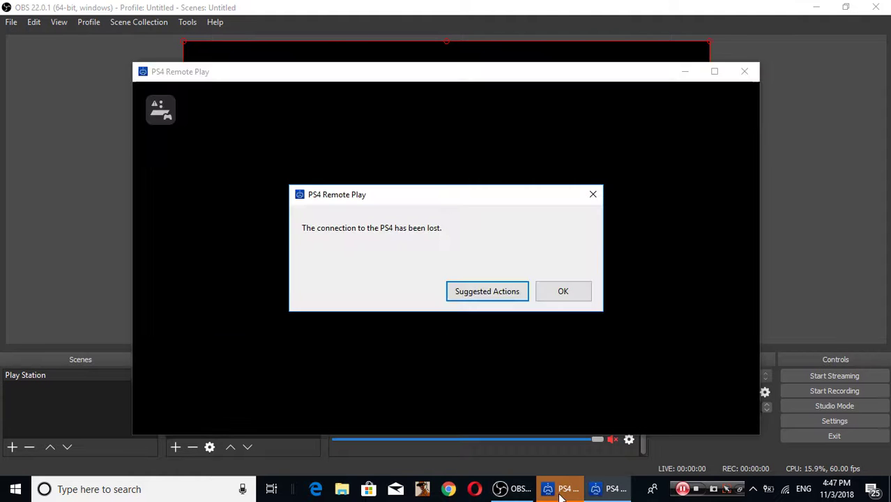
{"action": "left_click", "coordinate": [563, 292]}
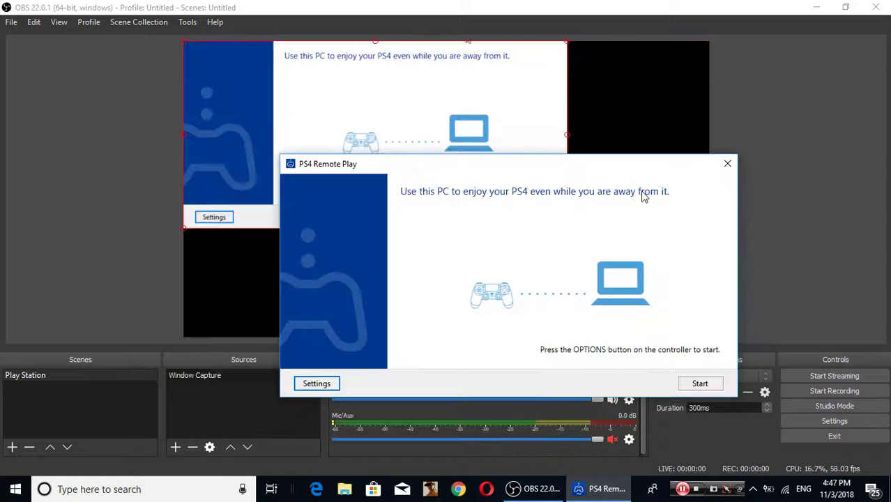
{"action": "left_click", "coordinate": [727, 163]}
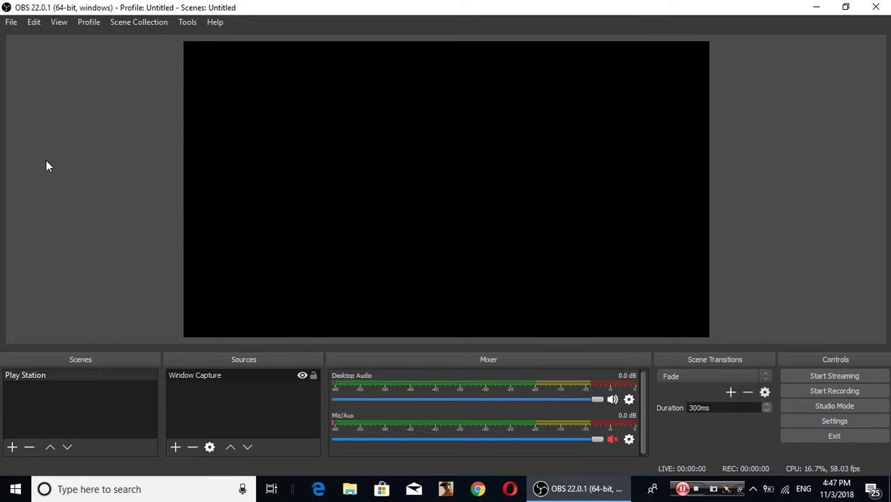